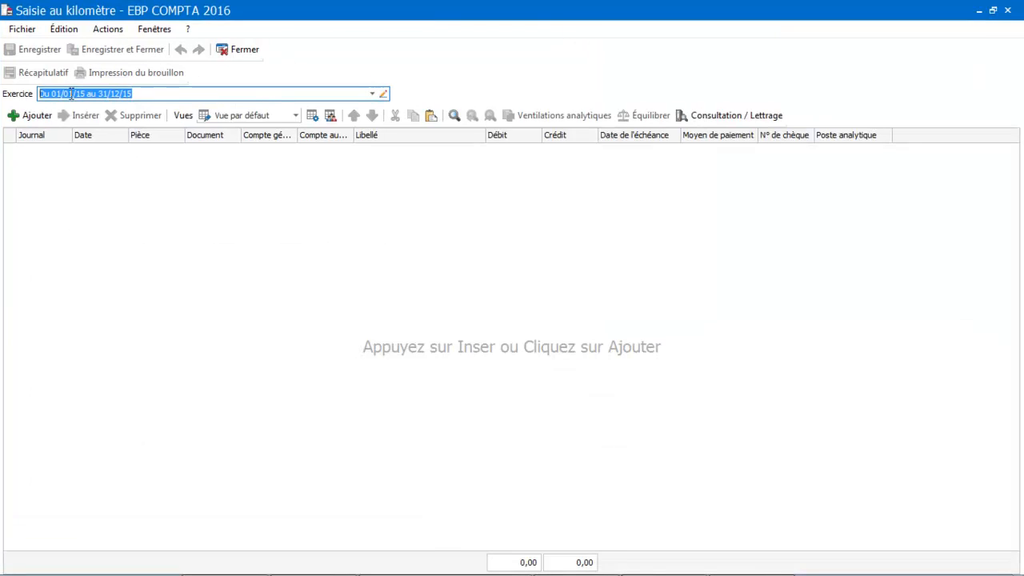
Add an entry line in the AC (Achats) journal dated 18/08/2015.
left_click(32, 117)
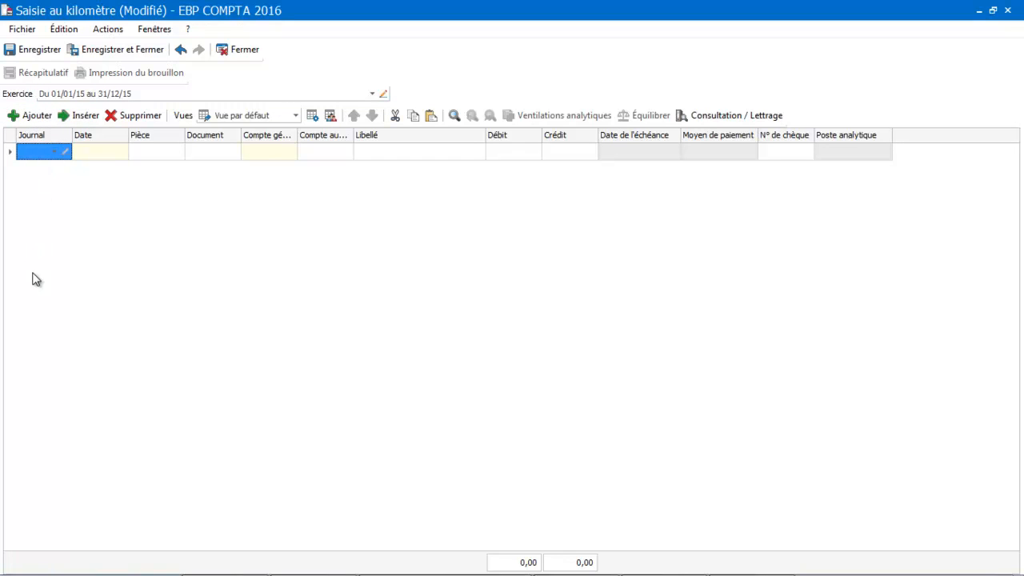
left_click(57, 153)
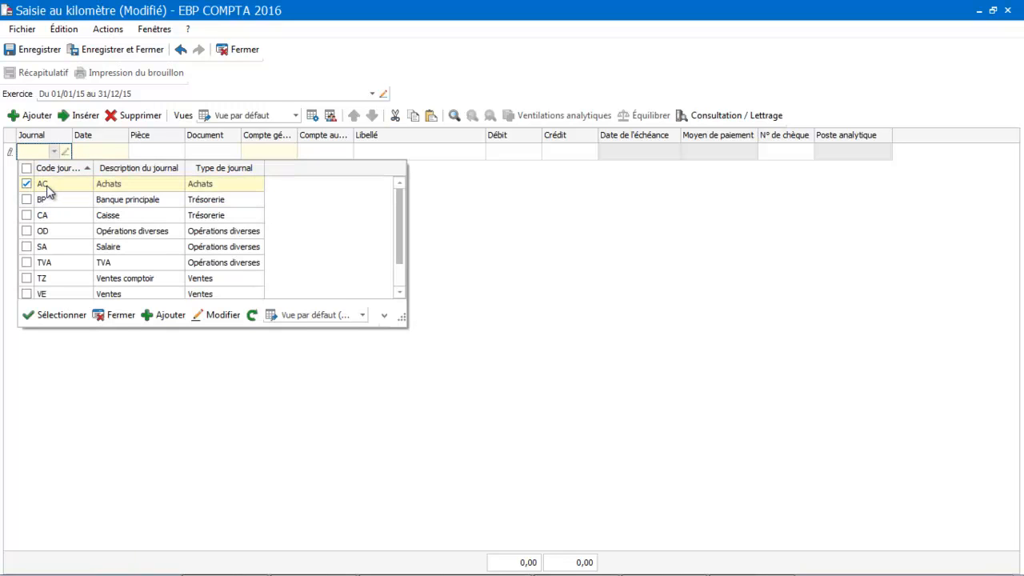
left_click(46, 191)
key("Tab")
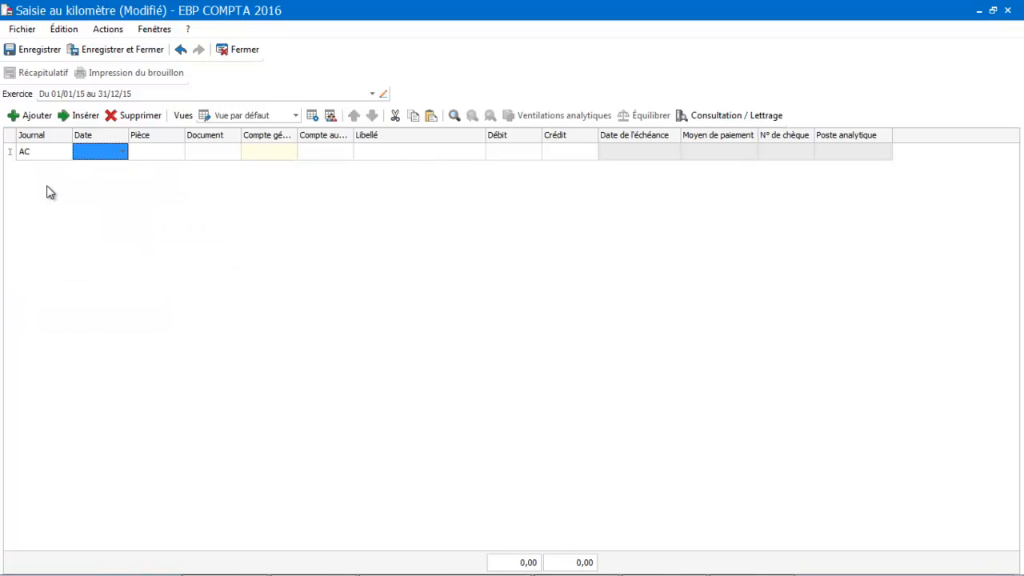
left_click(125, 154)
left_click(125, 154)
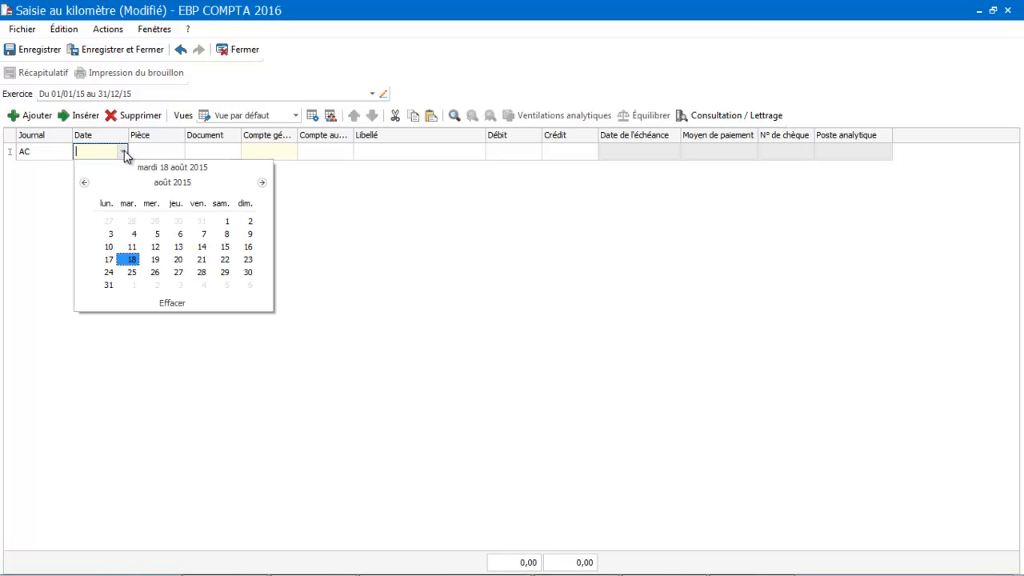
left_click(131, 260)
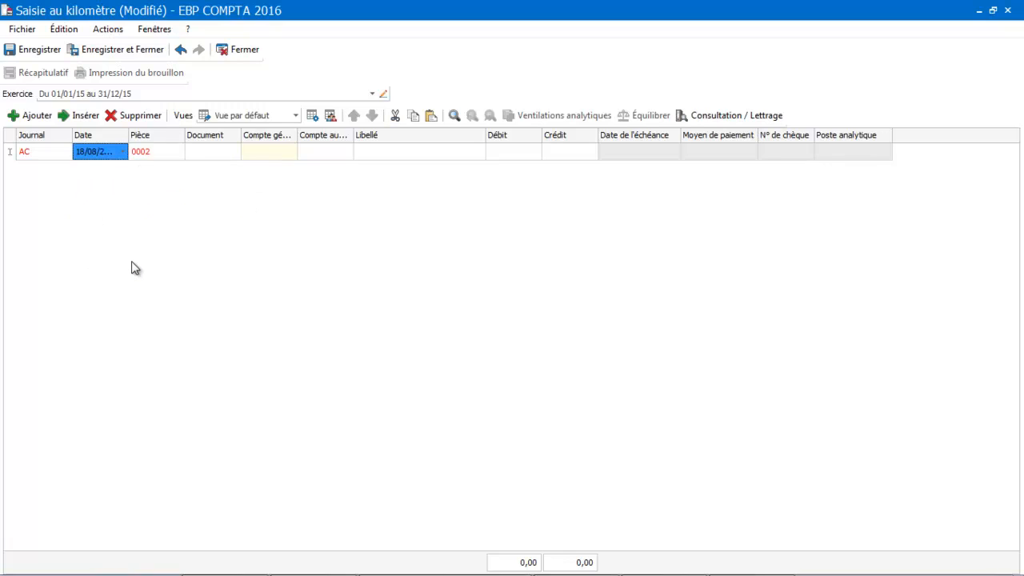
Assign general account 60611 (Electricité, Essence, Gaz) to the purchase line, keeping the proposed piece number and leaving the document blank.
key("Tab")
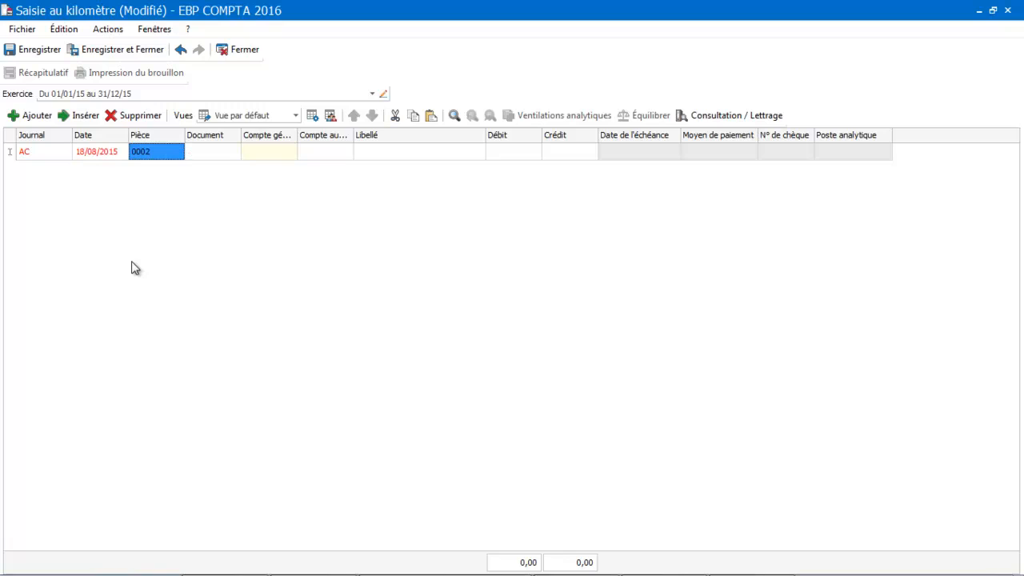
key("Tab")
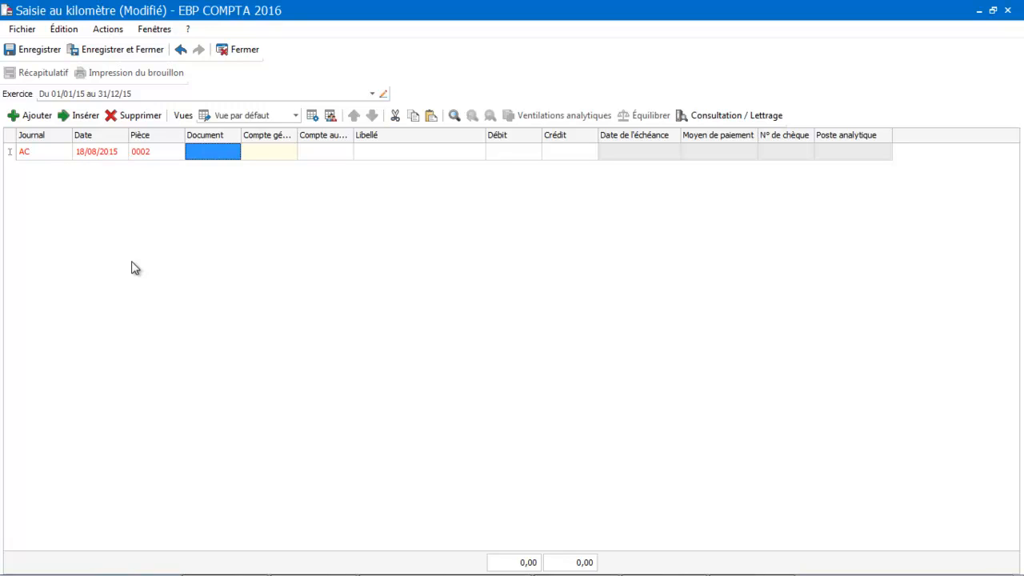
key("Tab")
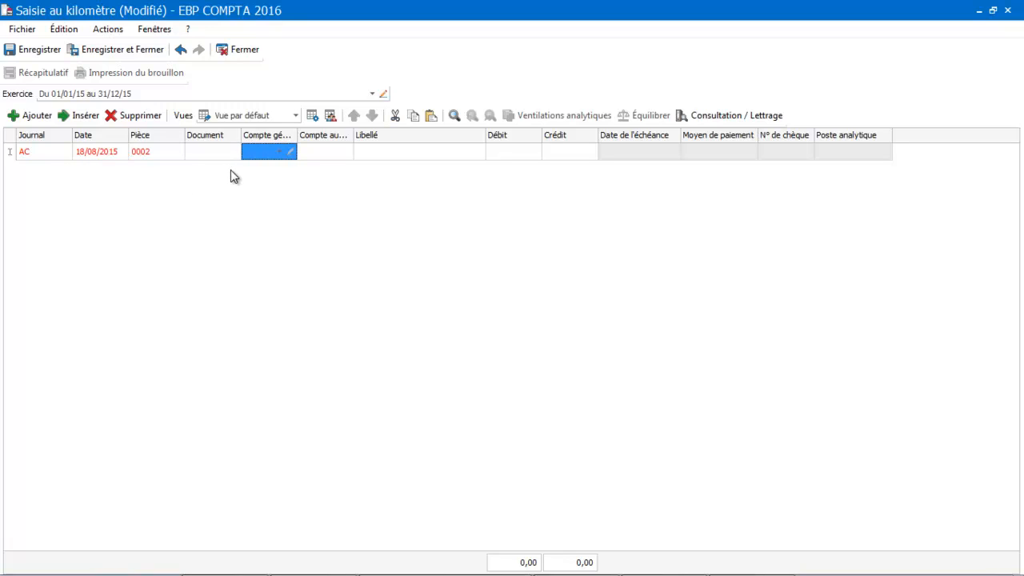
type("60")
left_click(279, 152)
type("6")
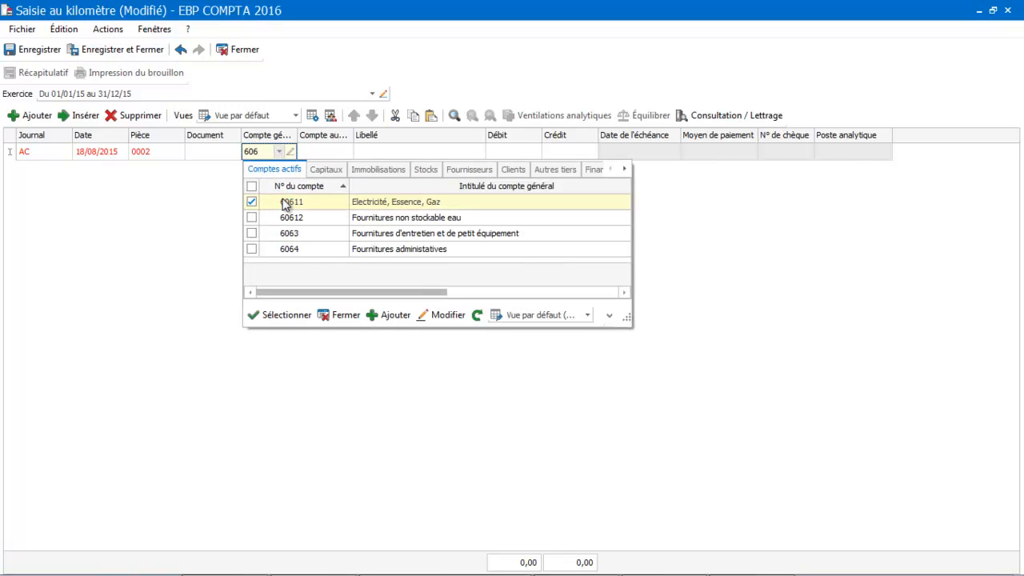
left_click(284, 203)
left_click(285, 205)
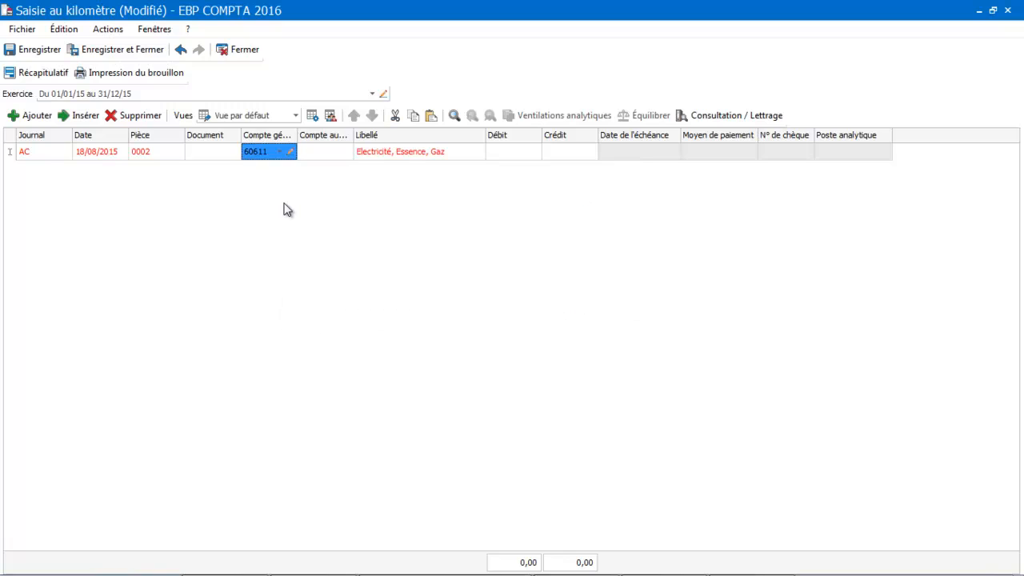
Enter a debit of 50,00 on the 60611 line, keeping the proposed label.
key("Tab")
key("Tab")
key("Tab")
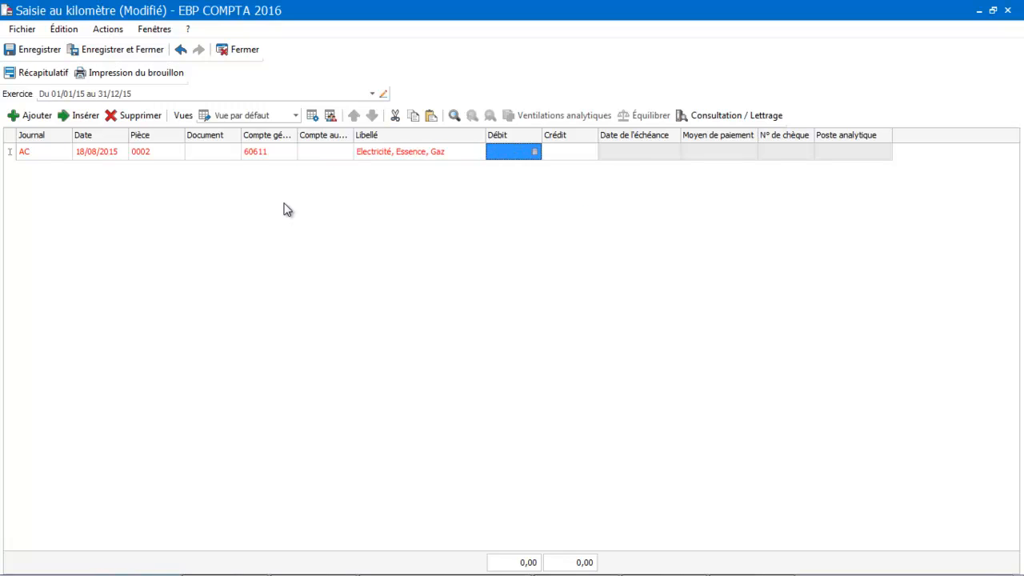
type("50")
key("Tab")
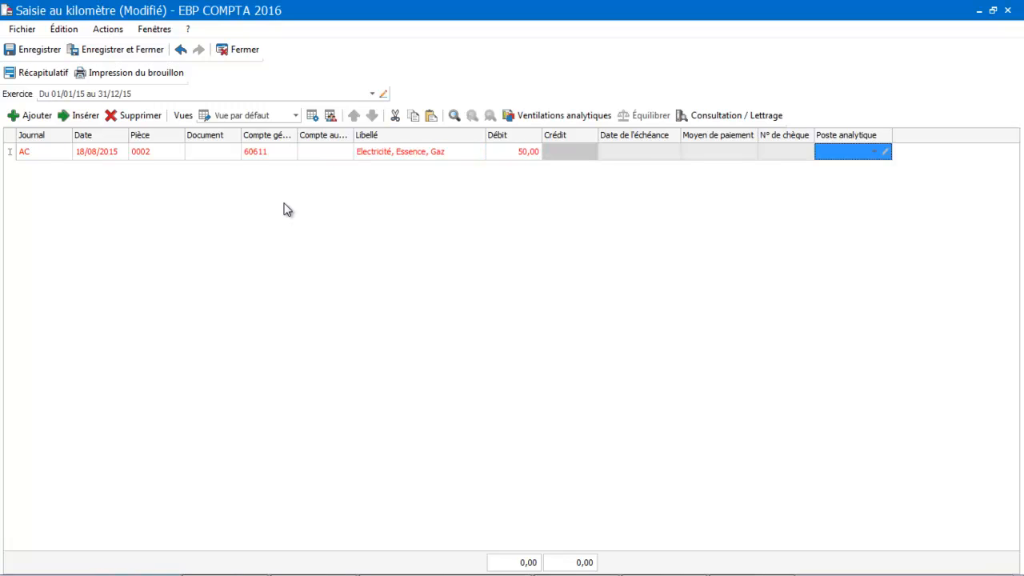
Add a second line to the purchase entry with deductible VAT account 445661 (TVA déductible 20% Débits).
key("Tab")
key("Tab")
key("Tab")
key("Tab")
key("Tab")
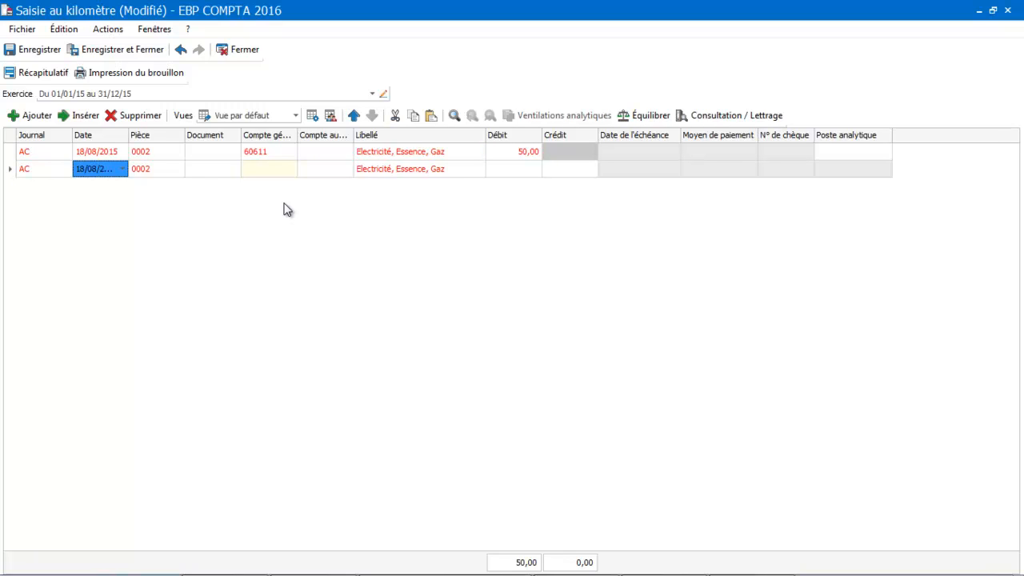
type("44")
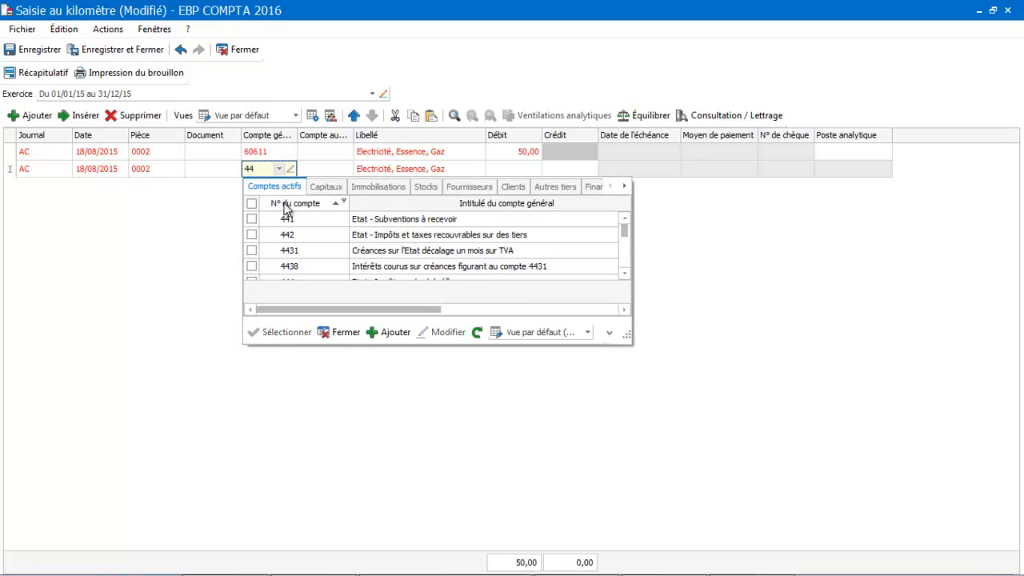
type("56")
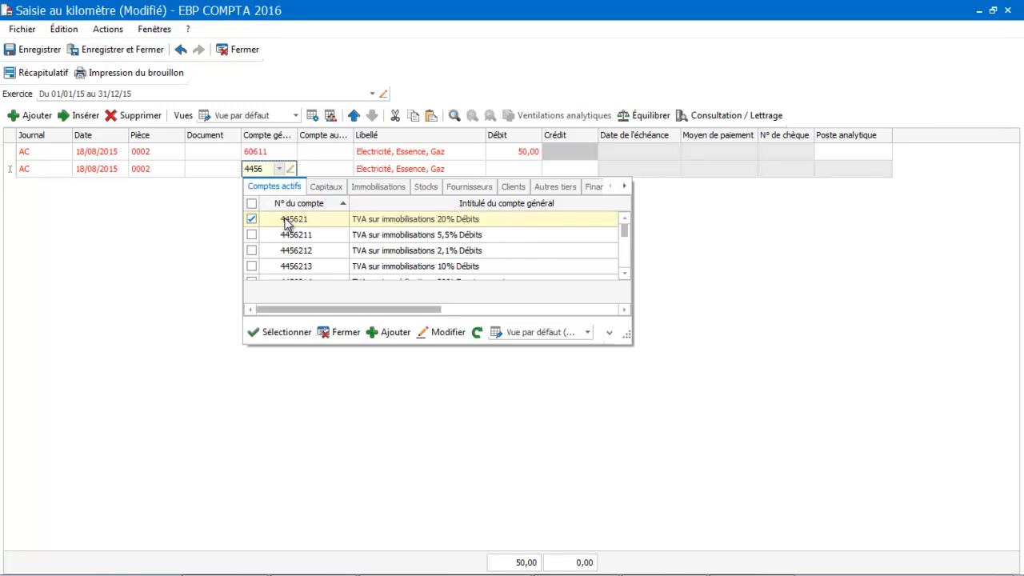
type("61")
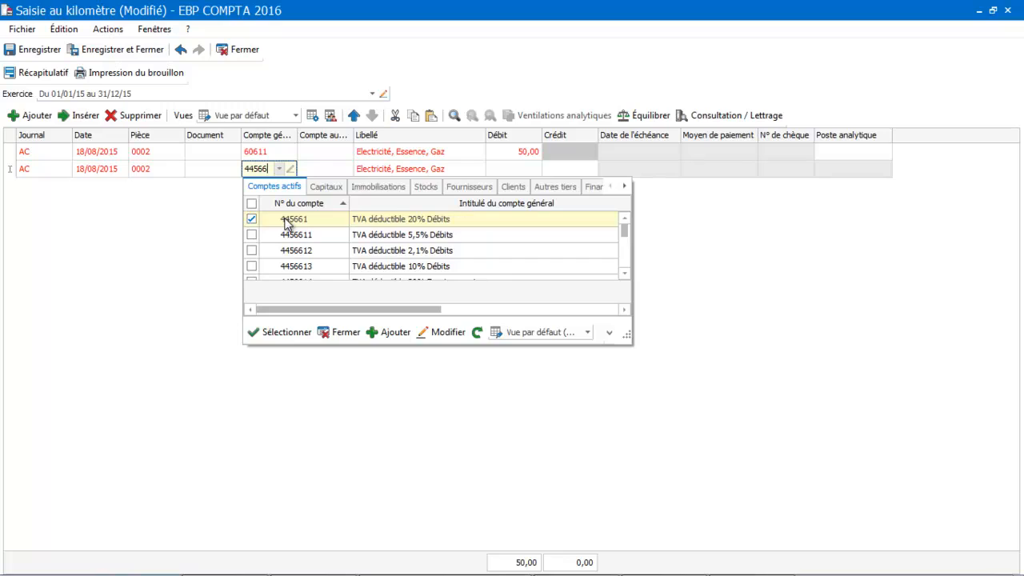
key("Return")
Accept the proposed debit on the deductible VAT line and validate it to start a third line.
key("Return")
key("Return")
key("Return")
key("Return")
key("Return")
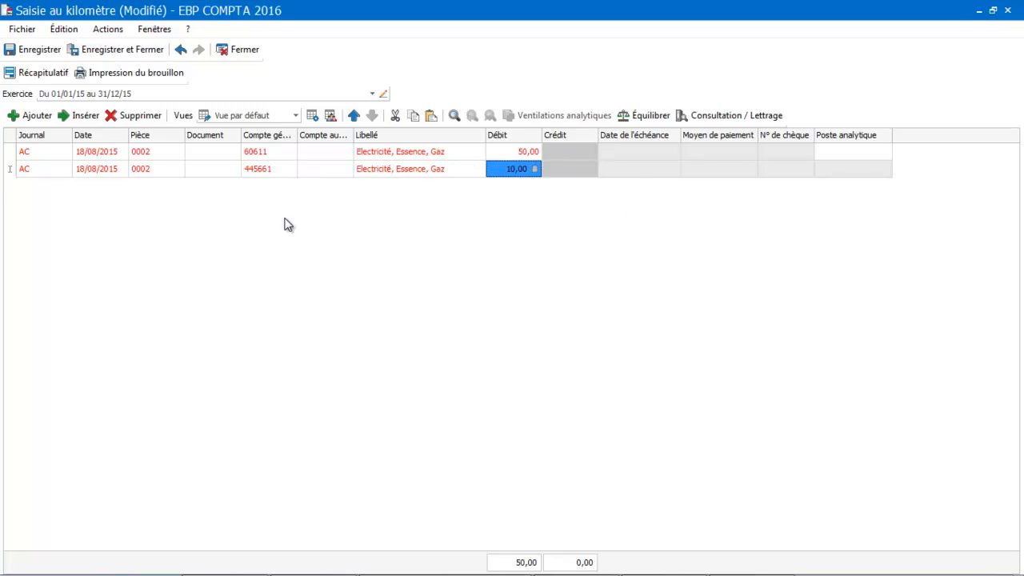
key("Return")
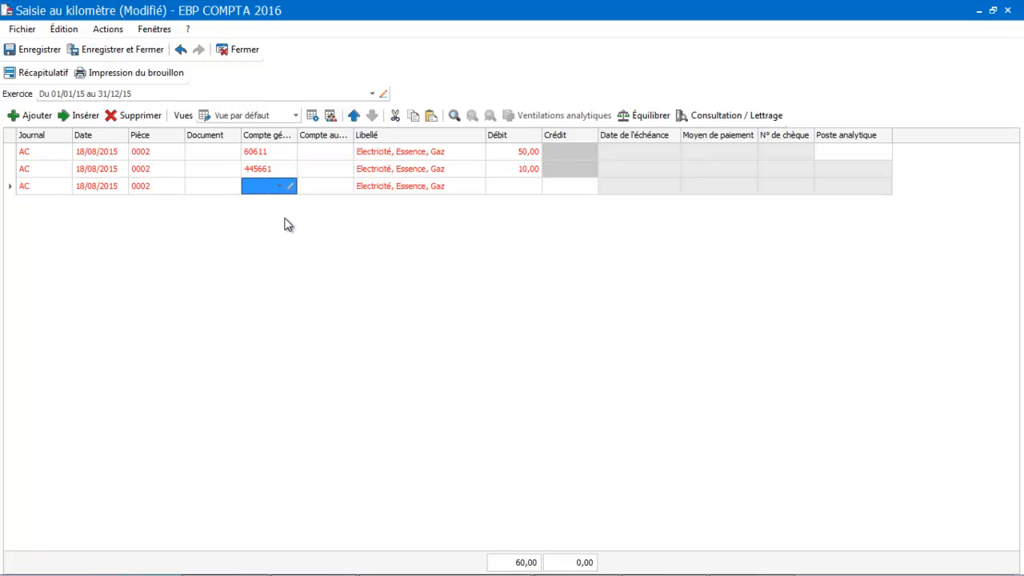
Complete the purchase entry with supplier account 401EDF, accepting the proposed credit, due date and payment method.
type("401")
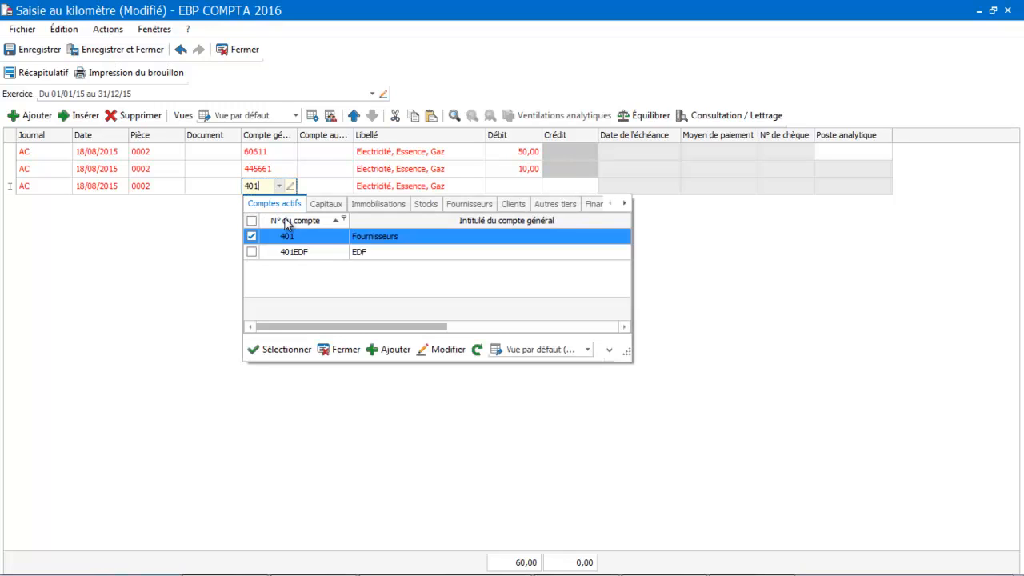
double_click(291, 252)
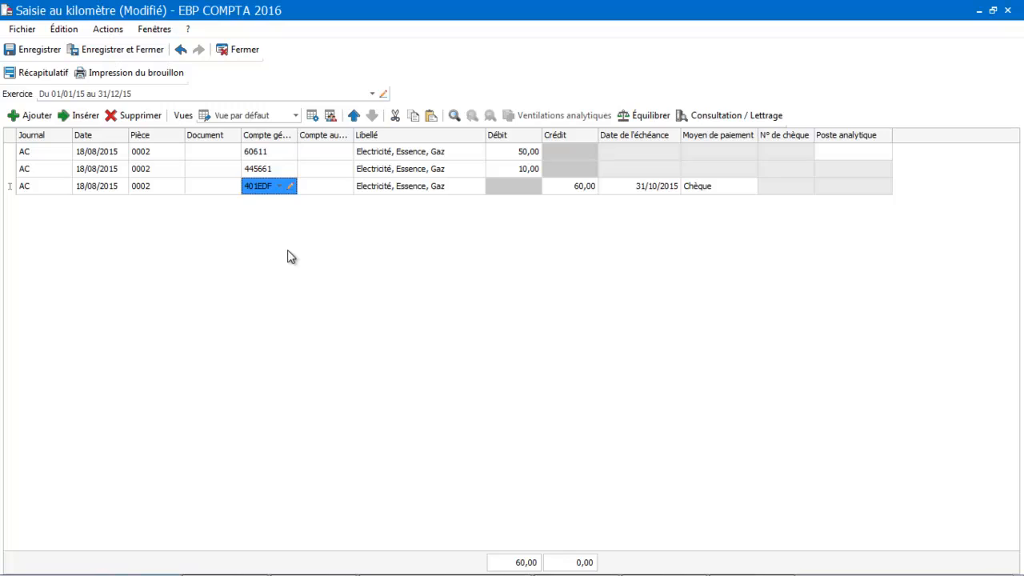
key("Return")
key("Return")
key("Return")
key("Return")
key("Return")
key("Return")
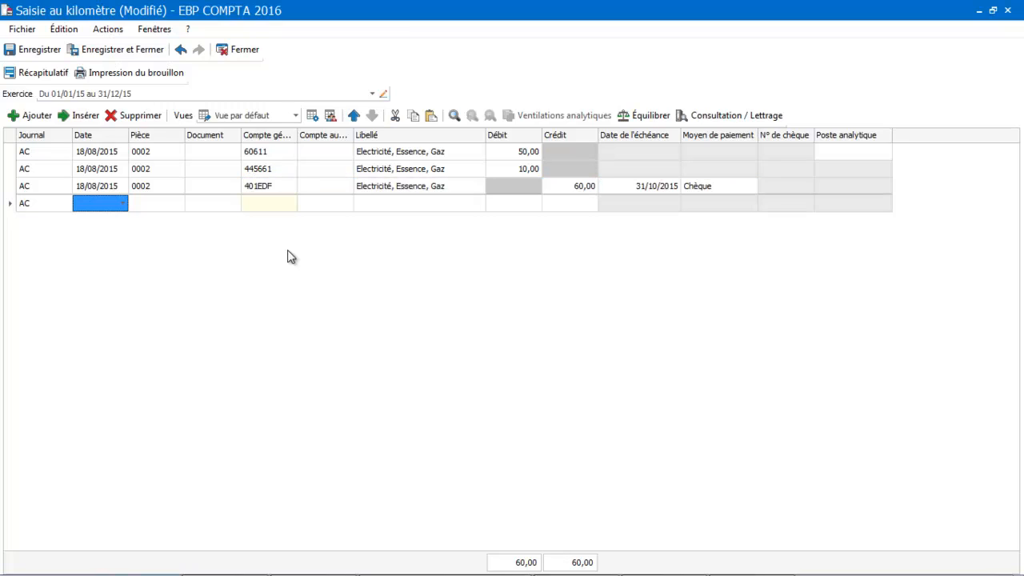
Set the new line's journal to VE (Ventes) and its date to 25/08/2015.
left_click(46, 204)
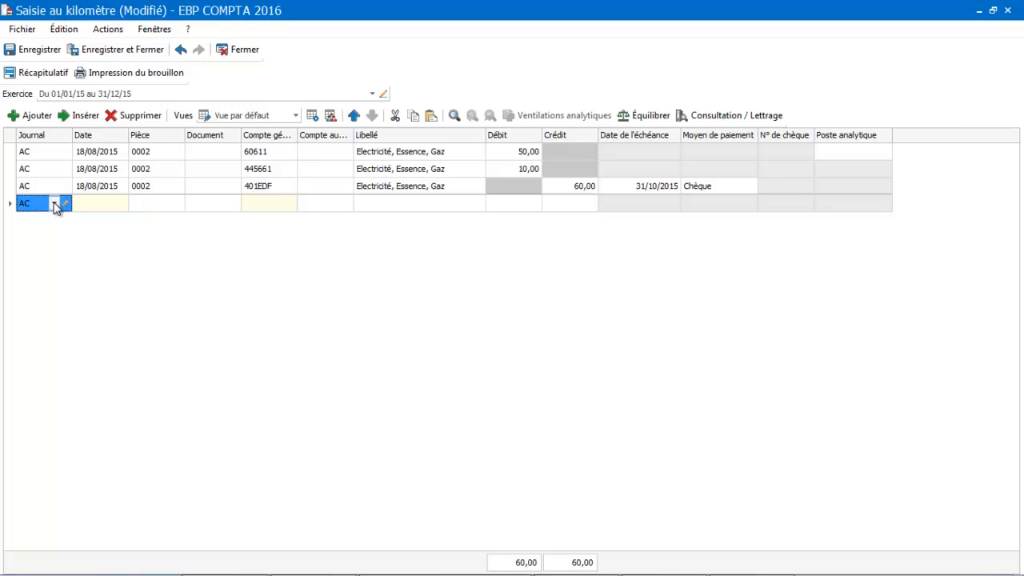
left_click(54, 203)
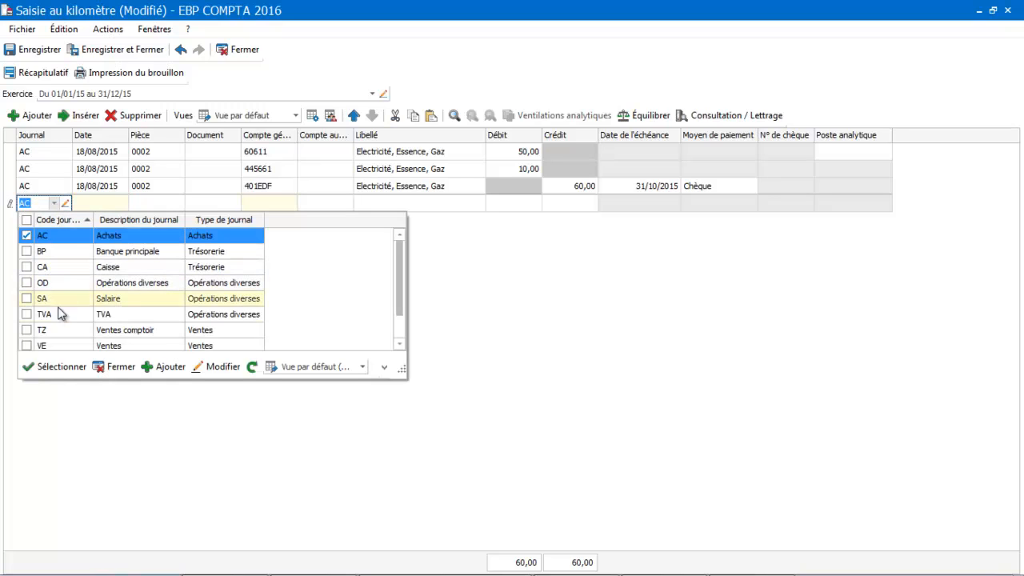
left_click(48, 349)
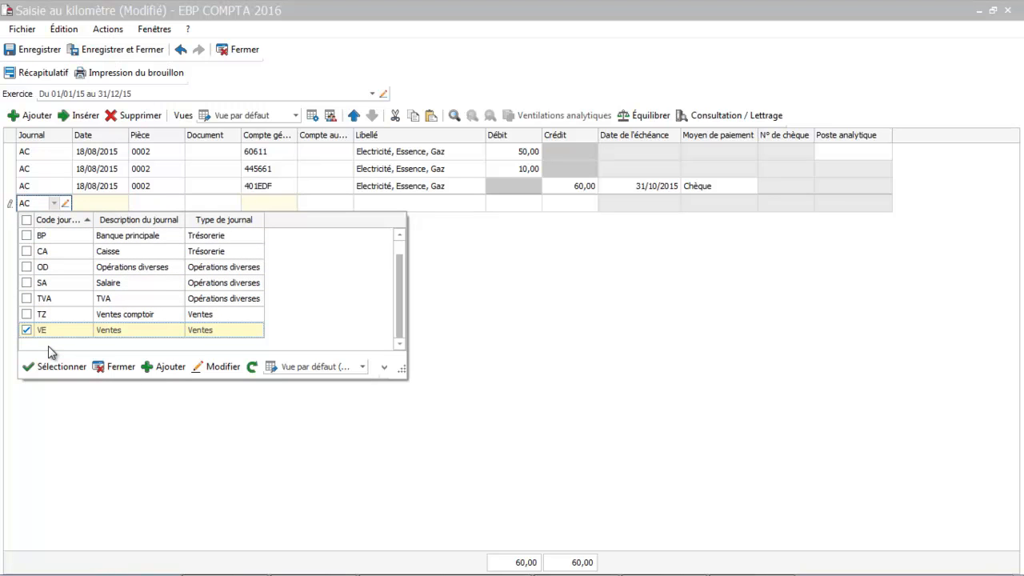
left_click(50, 366)
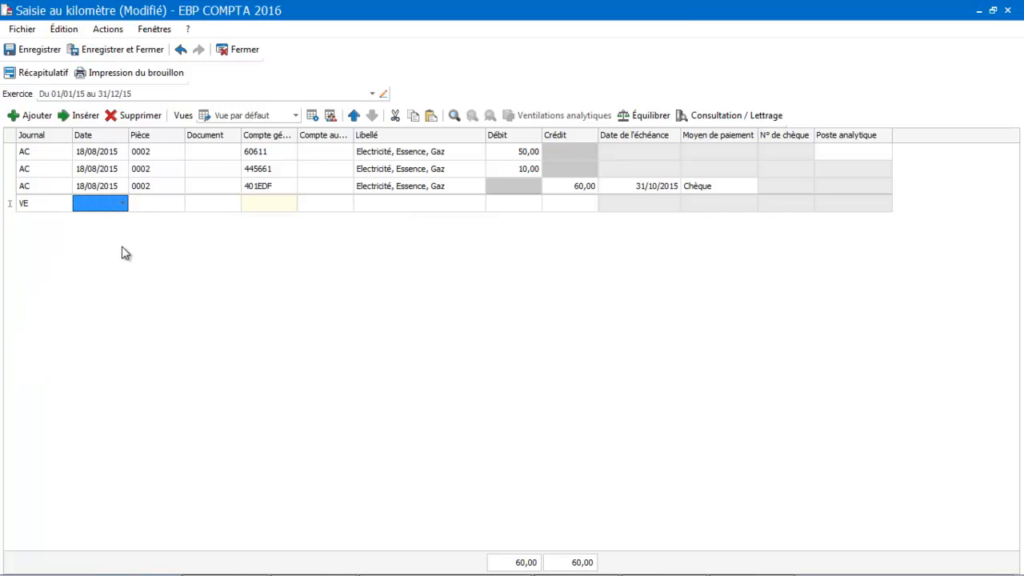
left_click(123, 204)
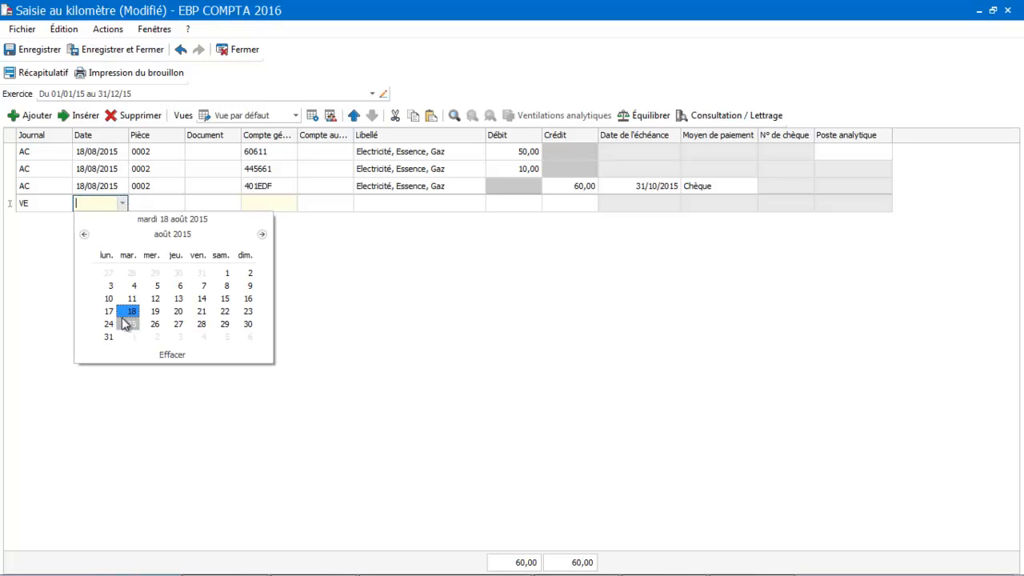
left_click(124, 323)
Assign general account 7063 (Formation EBP) to the sales line, leaving the piece and document blank.
key("Tab")
key("Tab")
key("Tab")
type("70")
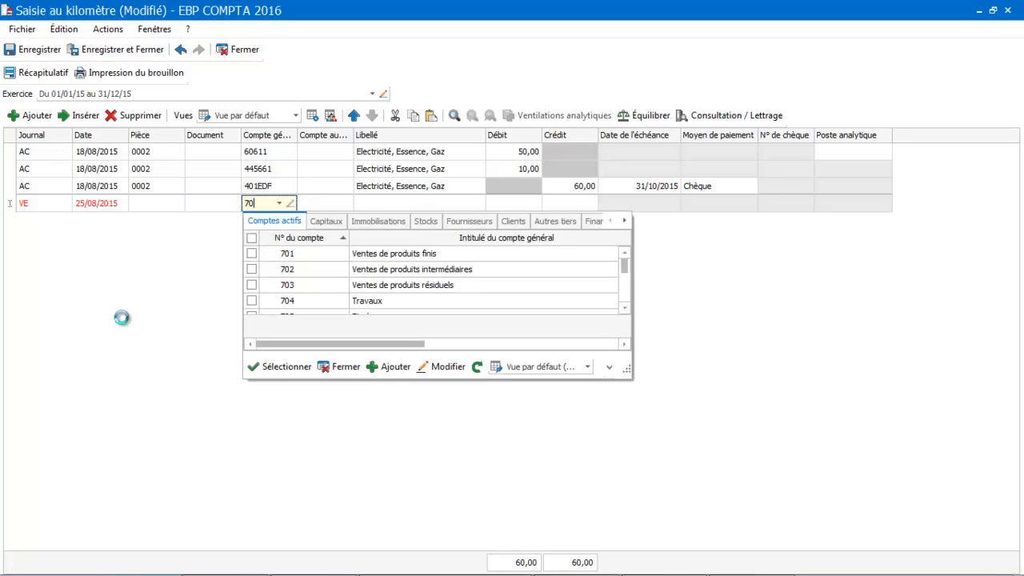
type("6")
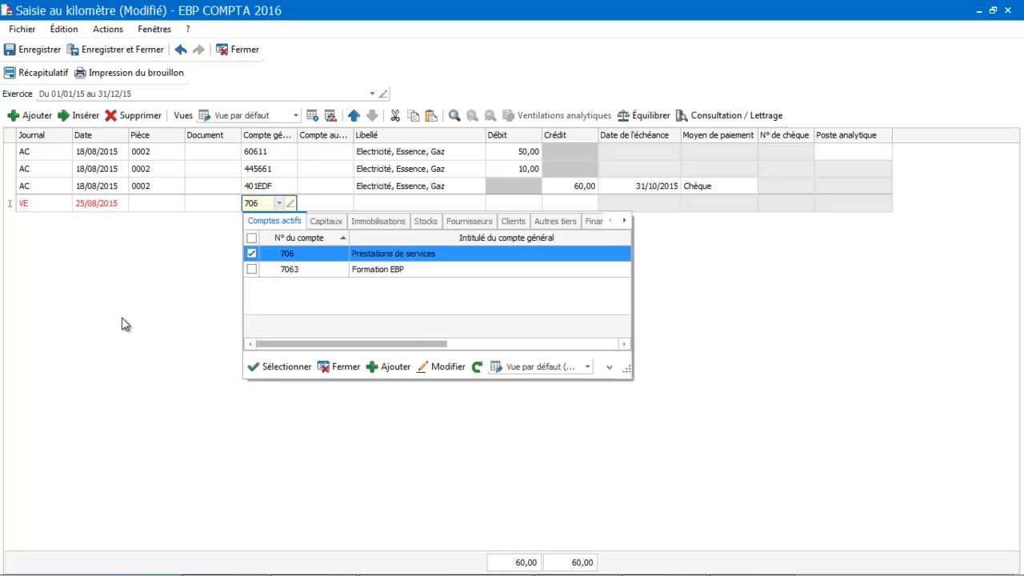
double_click(281, 270)
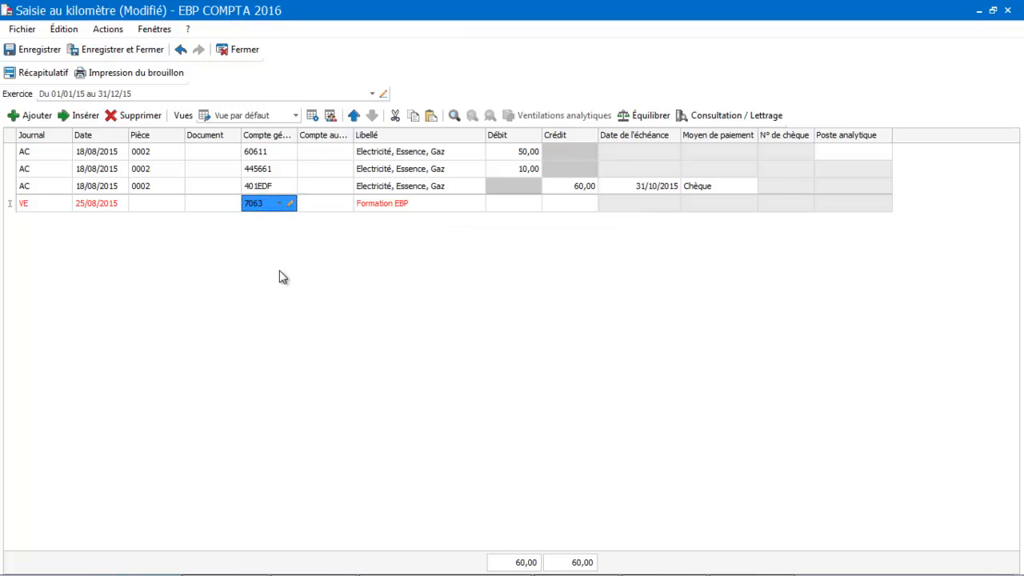
Enter a credit of 400,00 on the Formation EBP line, leaving its analytical item blank.
key("Tab")
key("Tab")
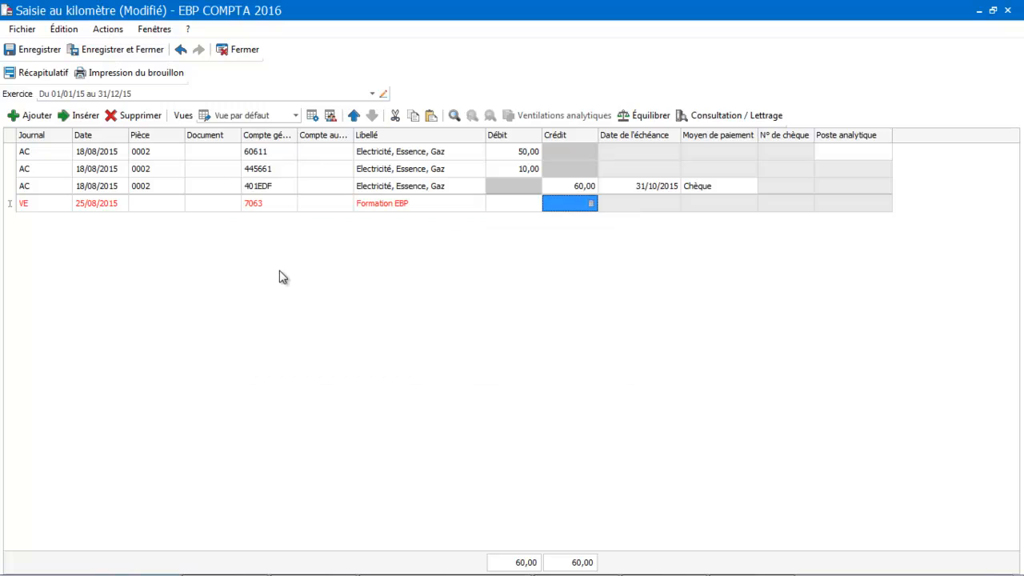
type("400")
key("Tab")
key("Tab")
key("Tab")
key("Tab")
key("Tab")
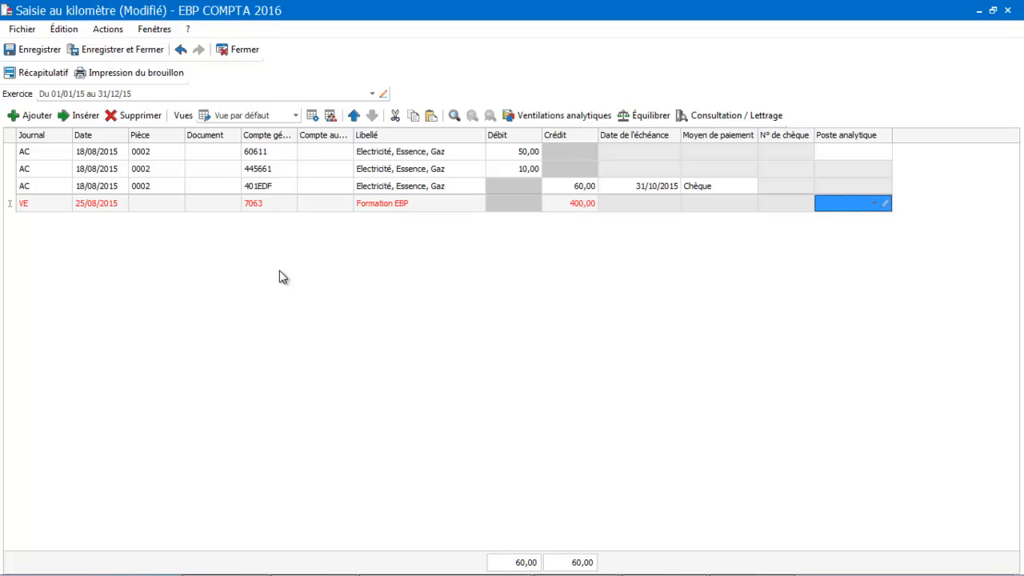
Add a second line to the sales entry on VAT account 4457114 (TVA collectée 20% Encaissements).
key("Tab")
type("44")
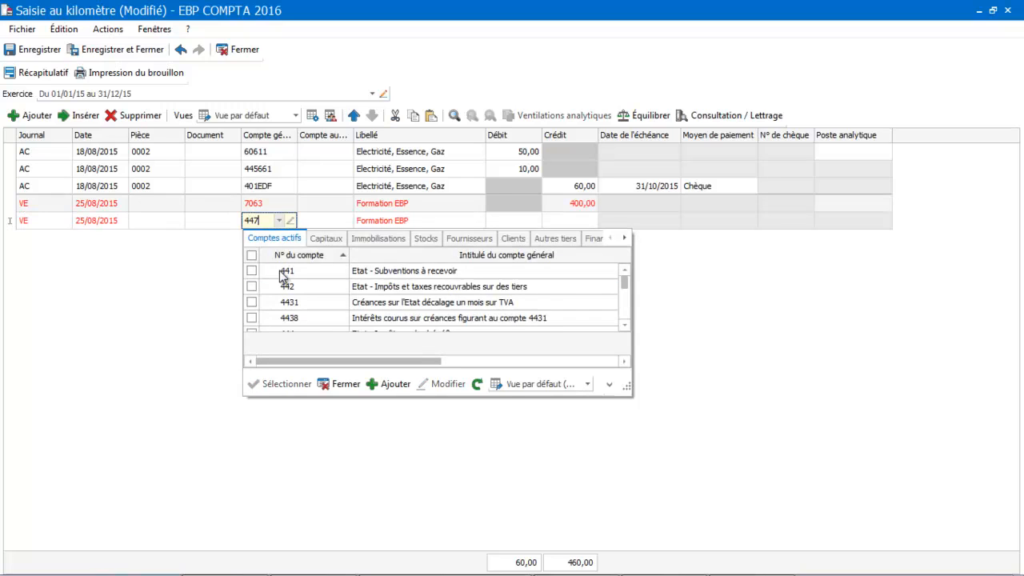
type("71")
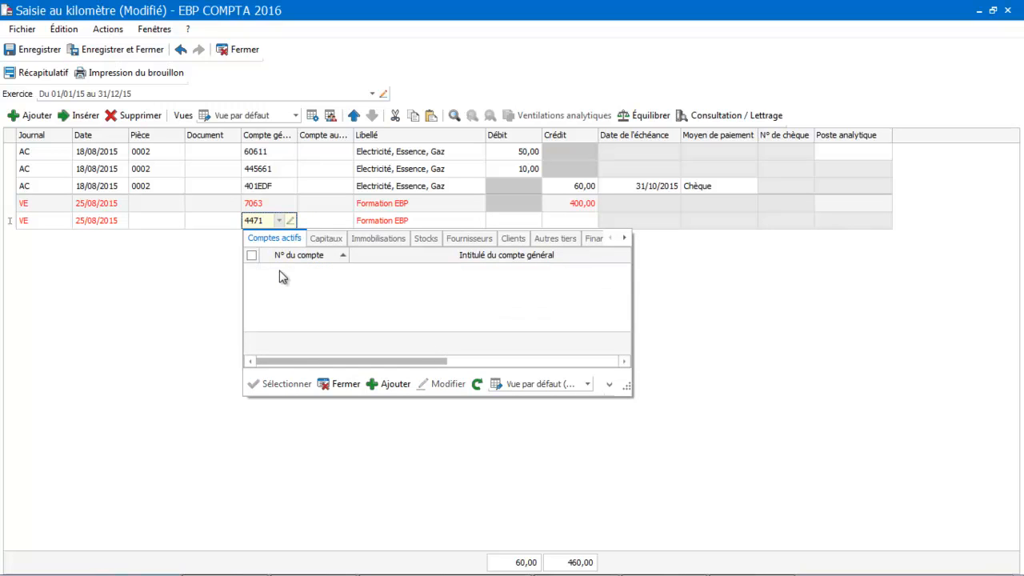
key("BackSpace")
key("BackSpace")
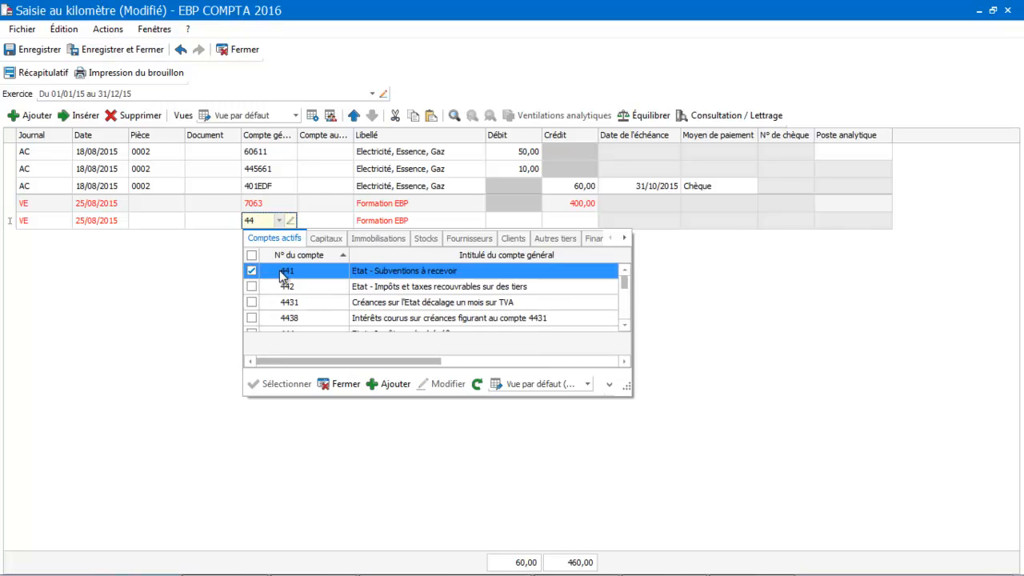
type("57")
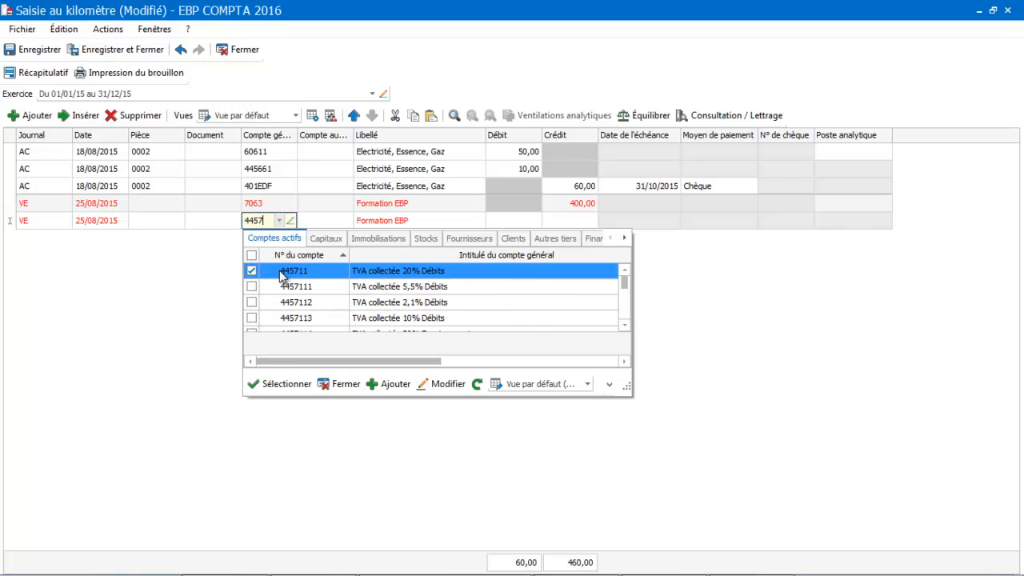
type("1")
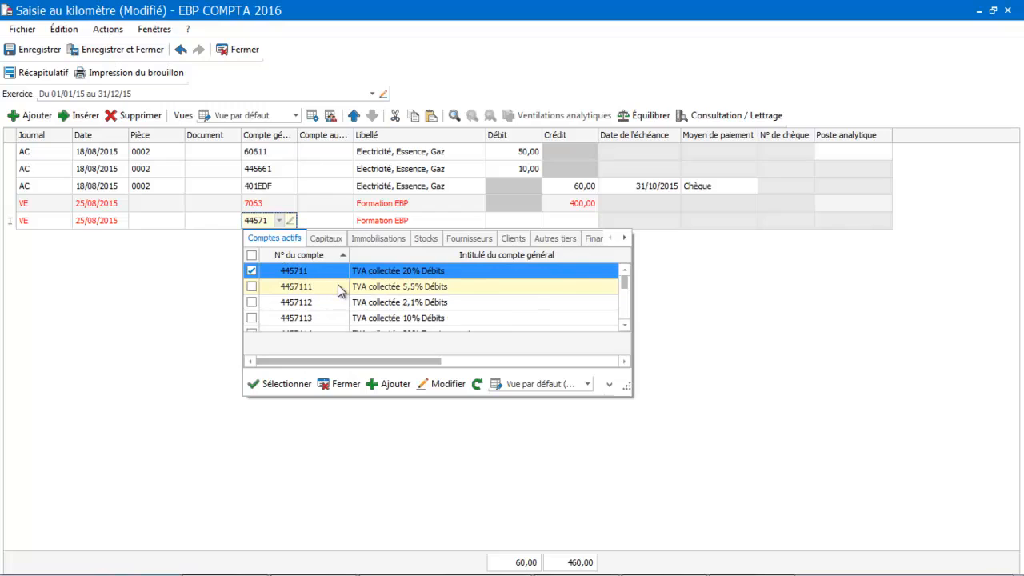
left_click(624, 324)
left_click(624, 324)
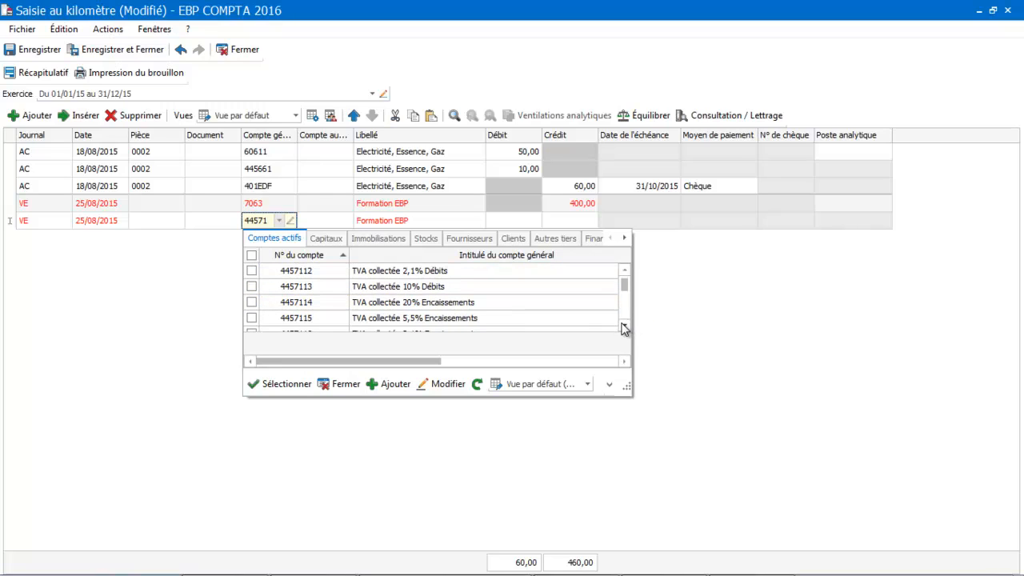
double_click(546, 304)
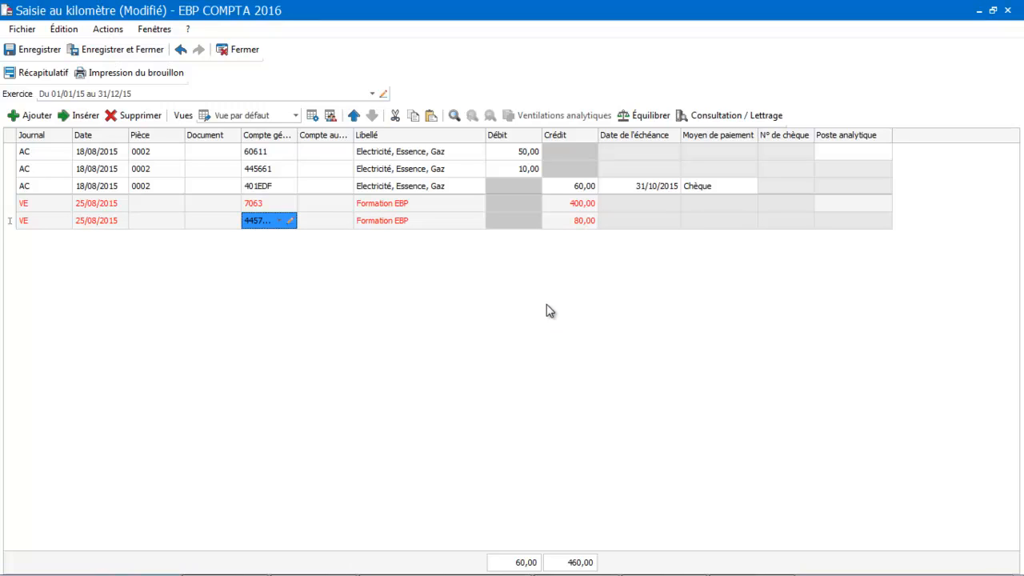
Accept the proposed VAT credit and add the balancing line on the named customer's individual account under 411.
key("Return")
key("Return")
key("Return")
key("Return")
key("Return")
key("Return")
key("Return")
type("4")
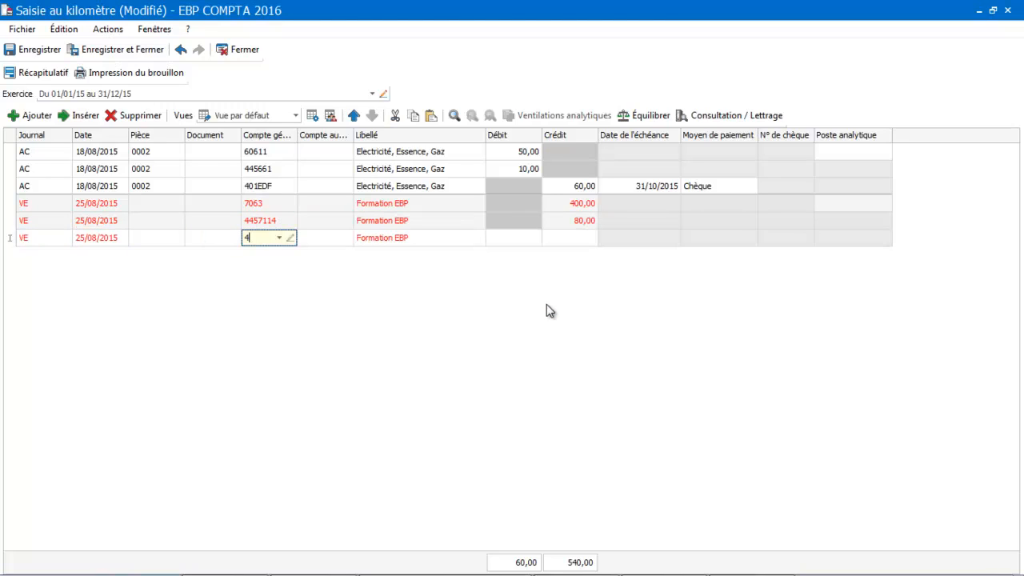
type("11")
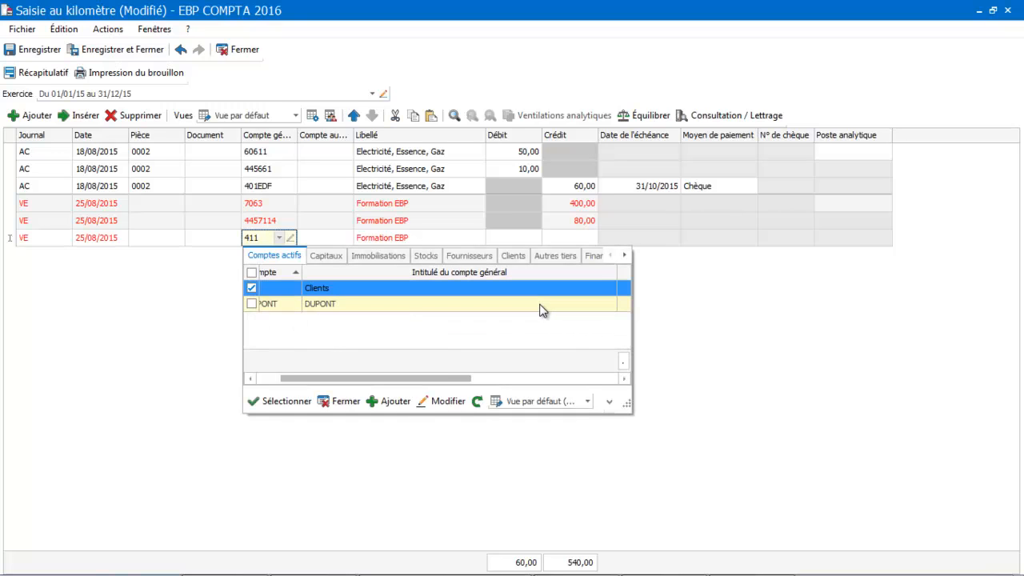
double_click(500, 311)
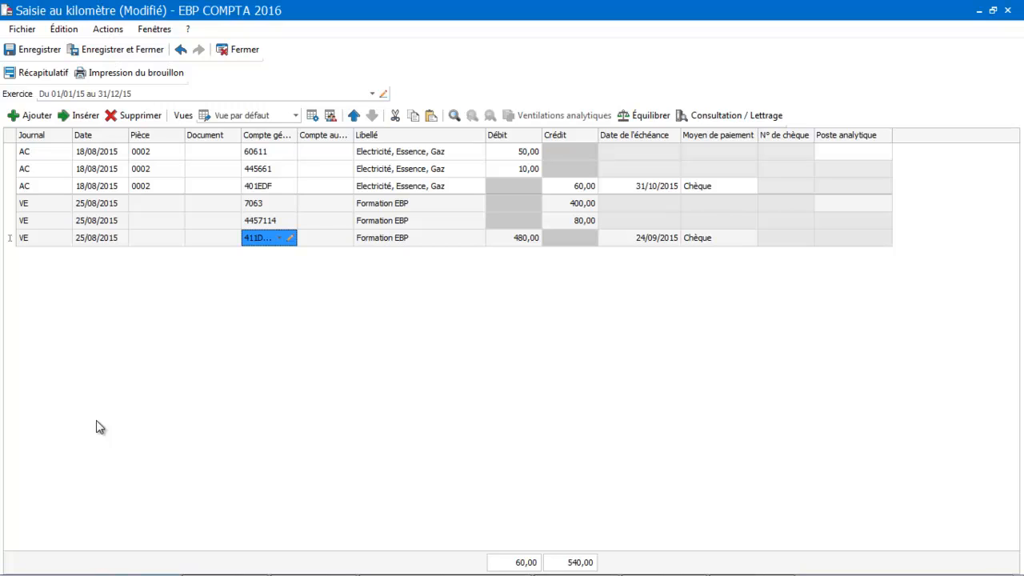
Preview the draft printout of the entries and check the journal balance summary, closing each window.
left_click(112, 71)
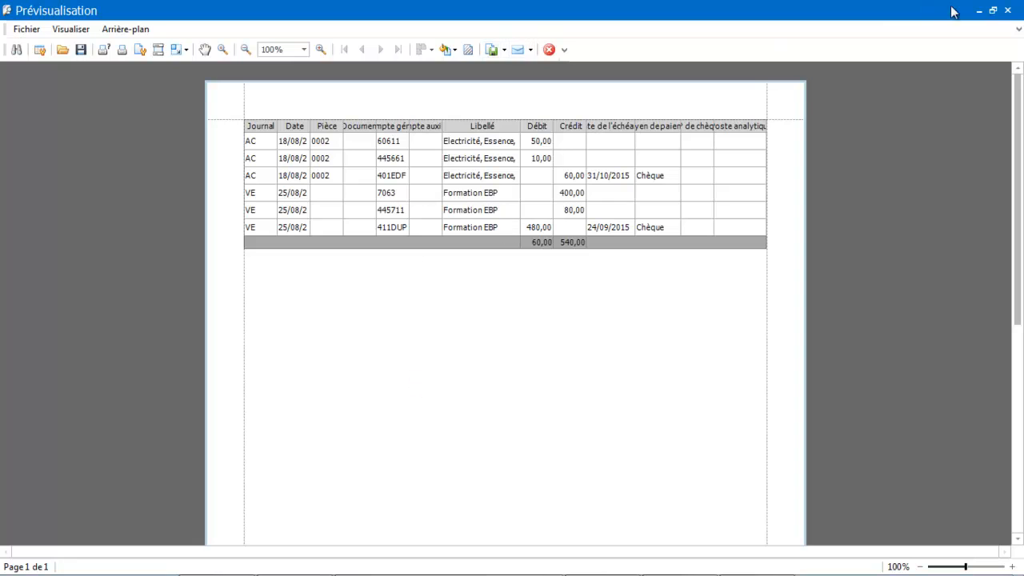
left_click(1007, 10)
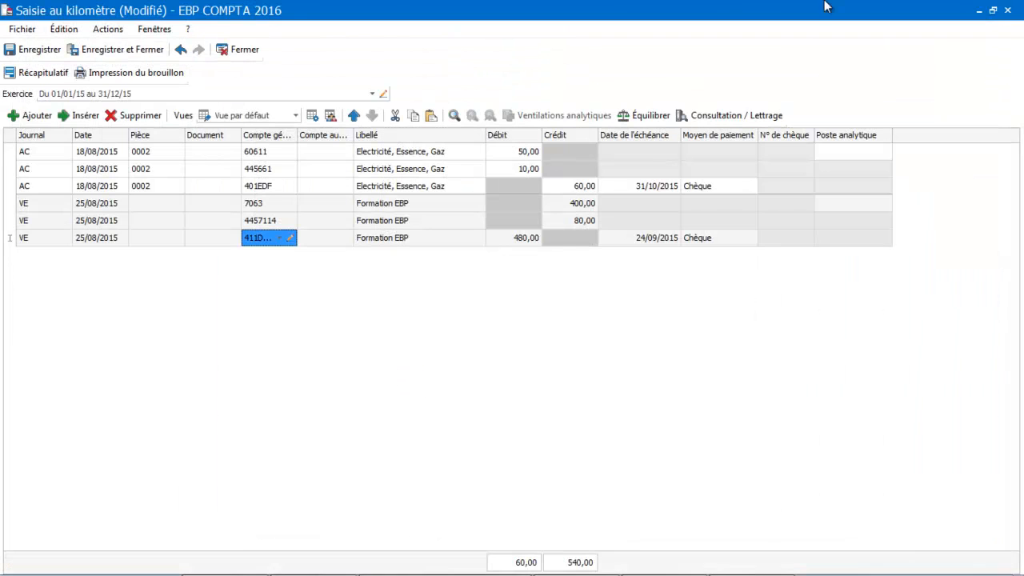
left_click(35, 73)
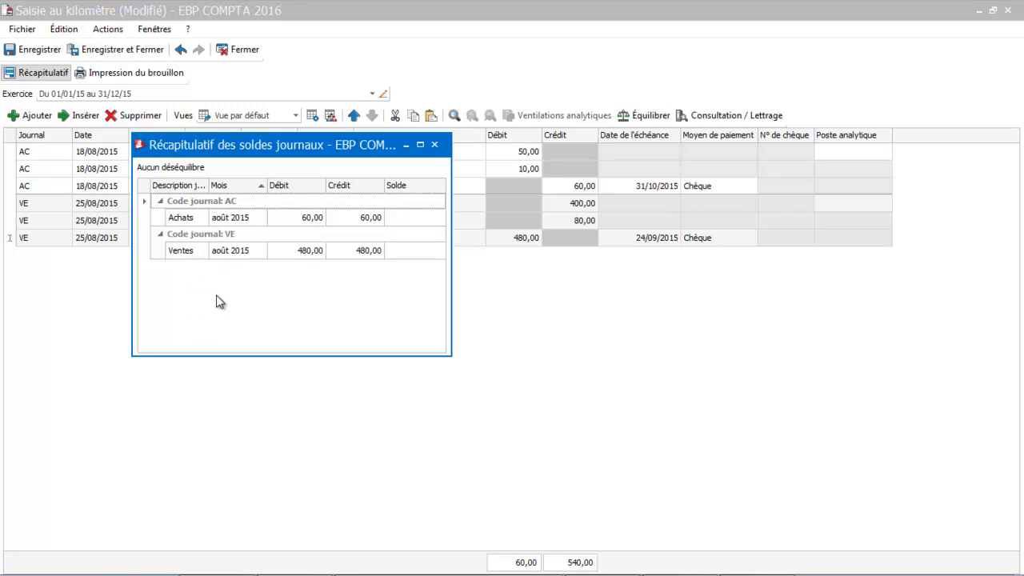
left_click(435, 146)
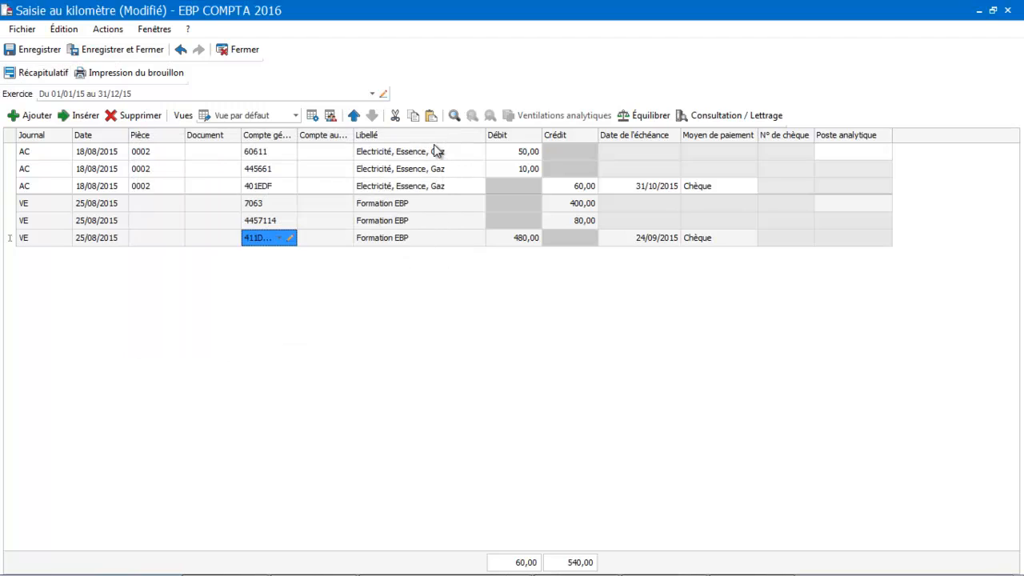
Save and close the entry grid, and check the recorded purchase entries in the AC journal for août 2015.
left_click(138, 54)
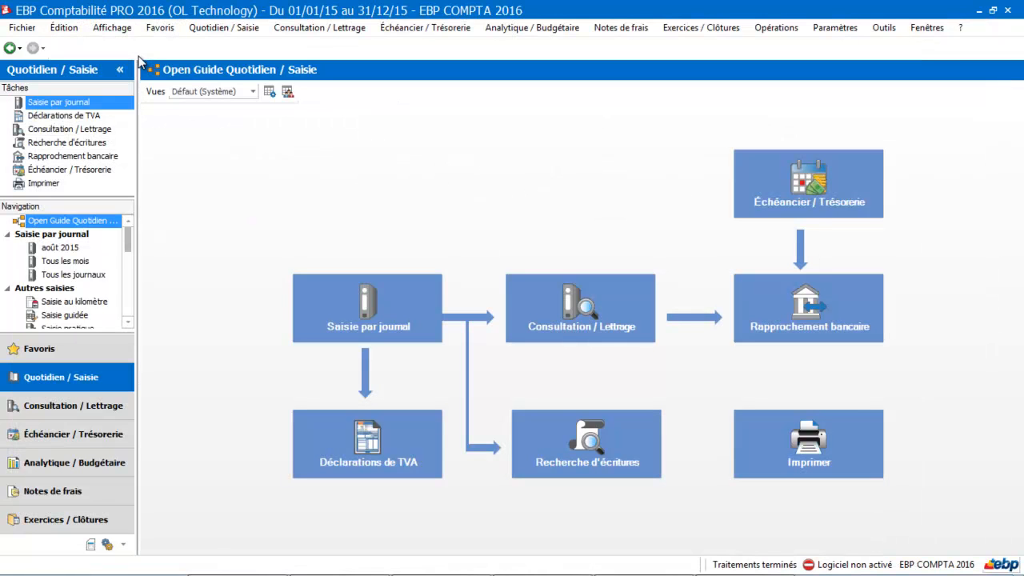
left_click(320, 312)
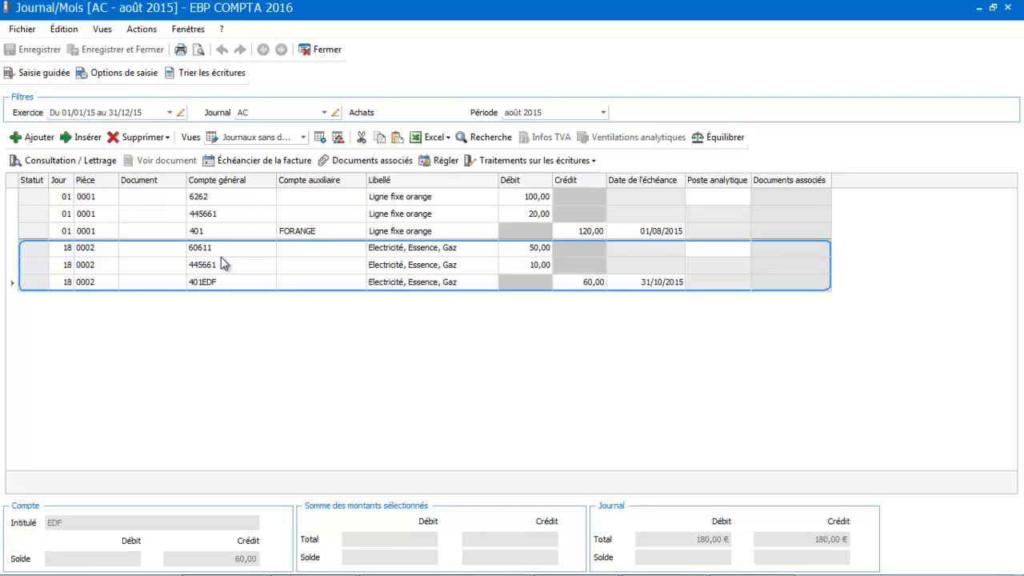
left_click(319, 51)
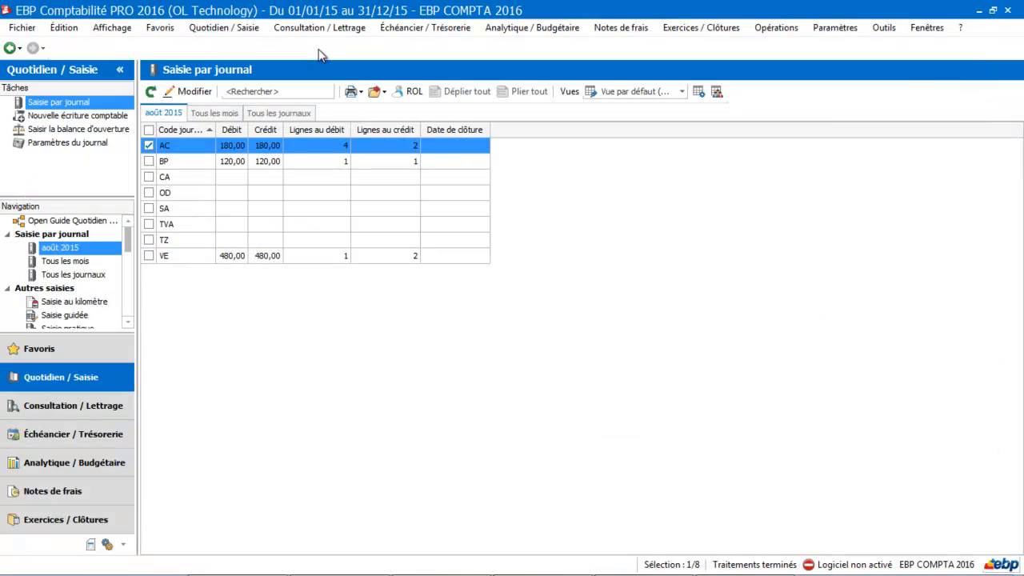